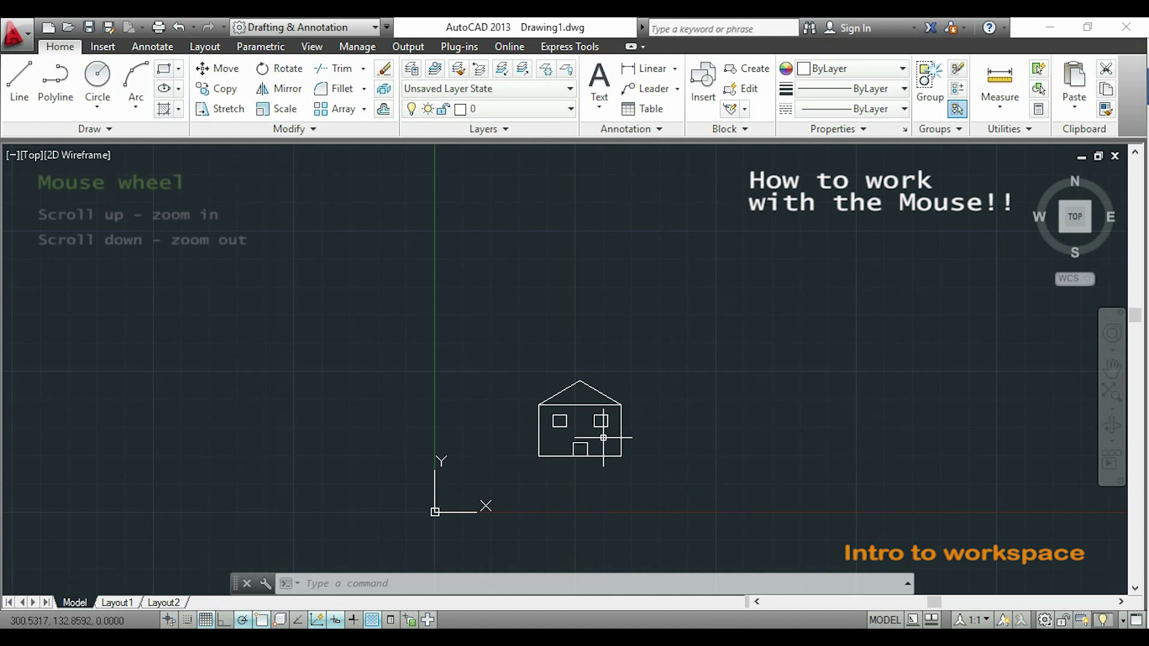
- Wheel-zoom in close on the house, zoom back out, then pan it toward the left
scroll(603, 437, "up", 2)
scroll(604, 437, "up", 5)
scroll(603, 438, "up", 1)
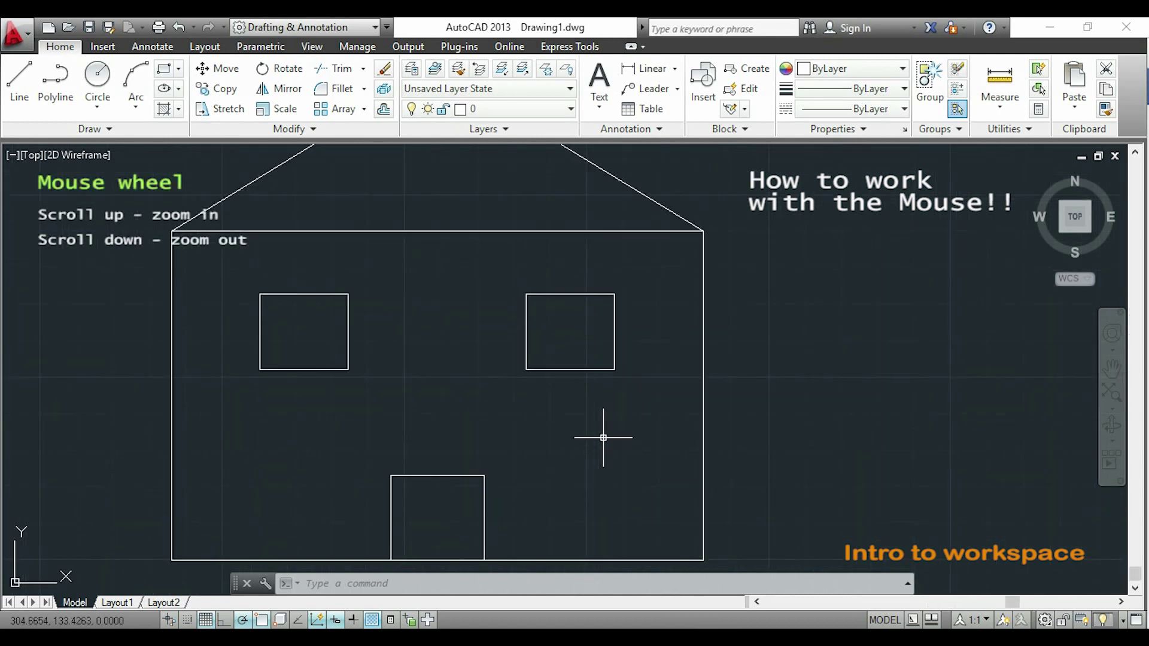
scroll(652, 308, "down", 4)
scroll(653, 308, "down", 2)
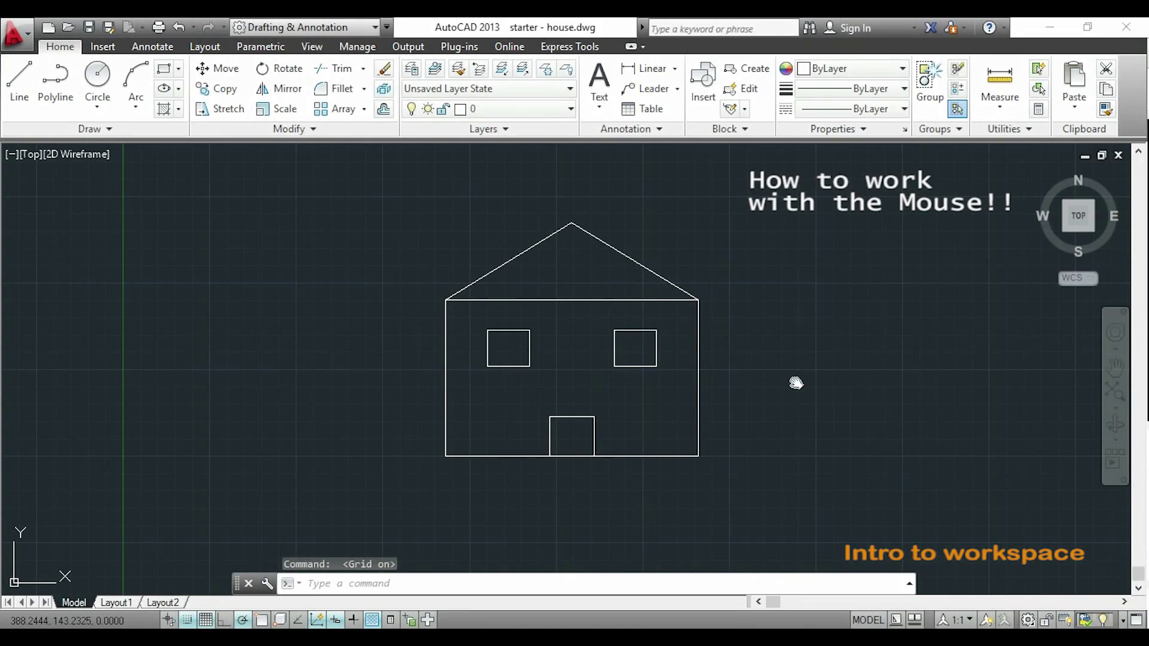
mouse_move(796, 383)
middle_mouse_down()
mouse_move(509, 375)
mouse_move(502, 419)
mouse_move(598, 492)
mouse_move(764, 488)
mouse_move(860, 429)
mouse_move(862, 359)
mouse_move(728, 326)
mouse_move(651, 377)
middle_mouse_up()
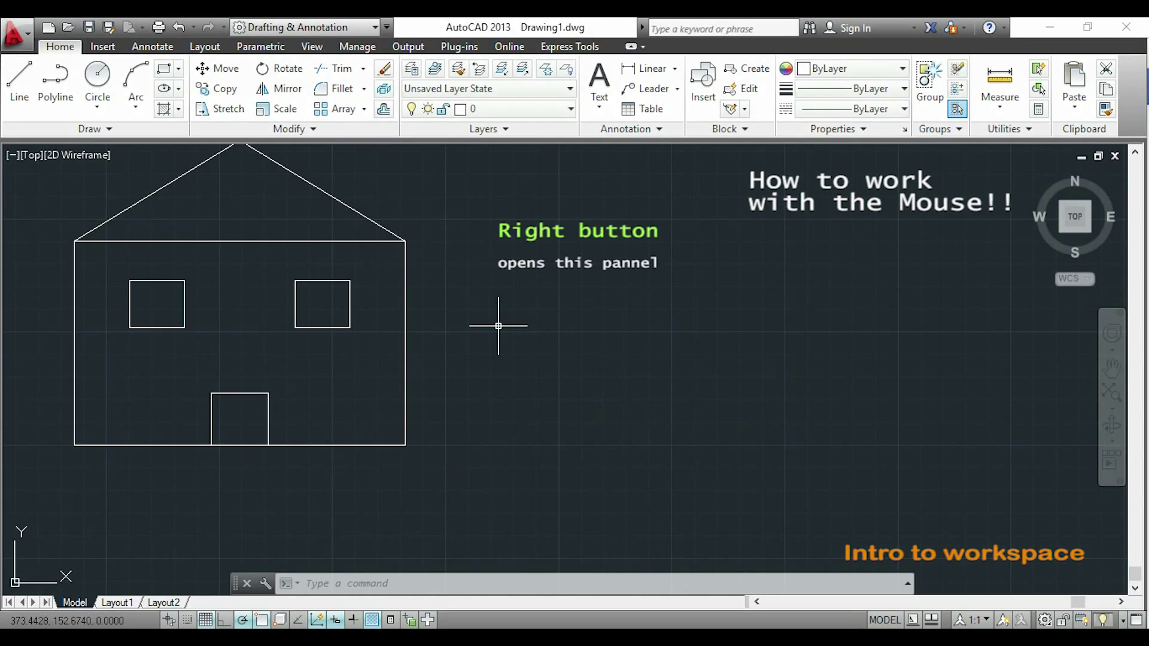
- Bring up the right-click shortcut menu of common commands in the drawing area
right_click(498, 326)
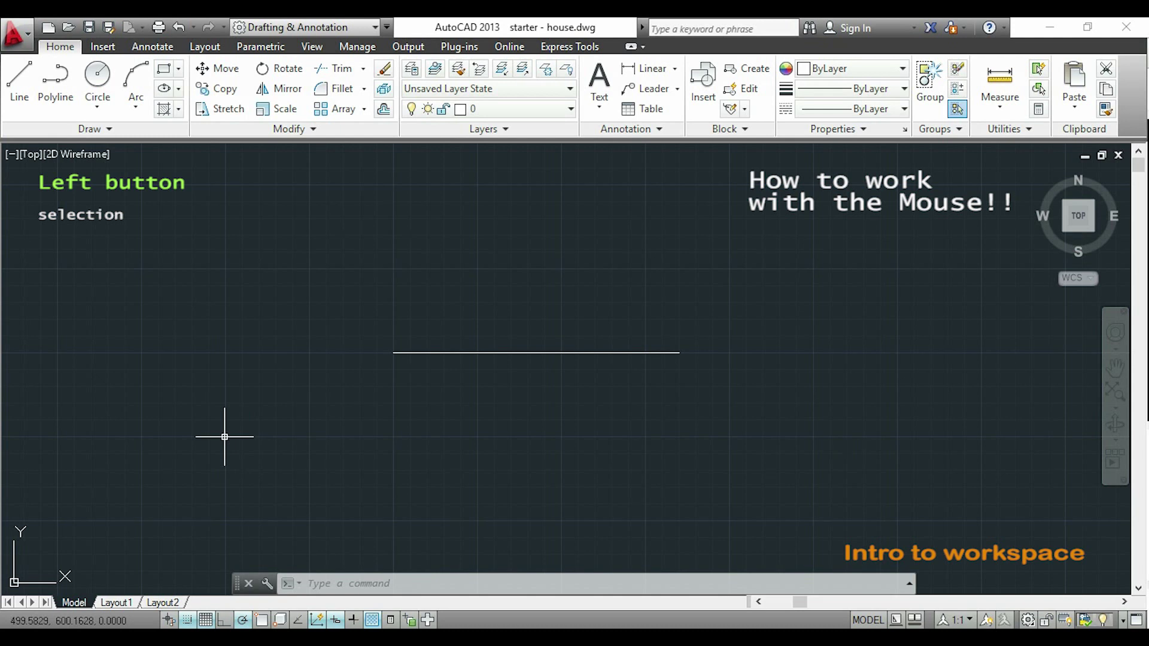
left_click(224, 437)
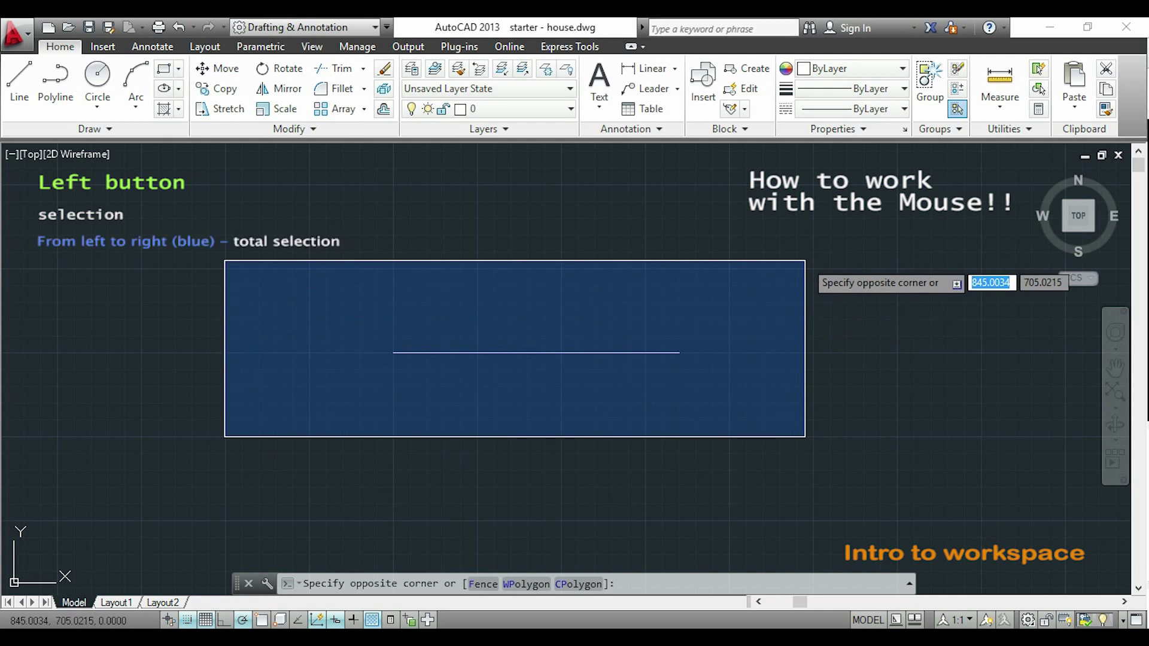
left_click(805, 259)
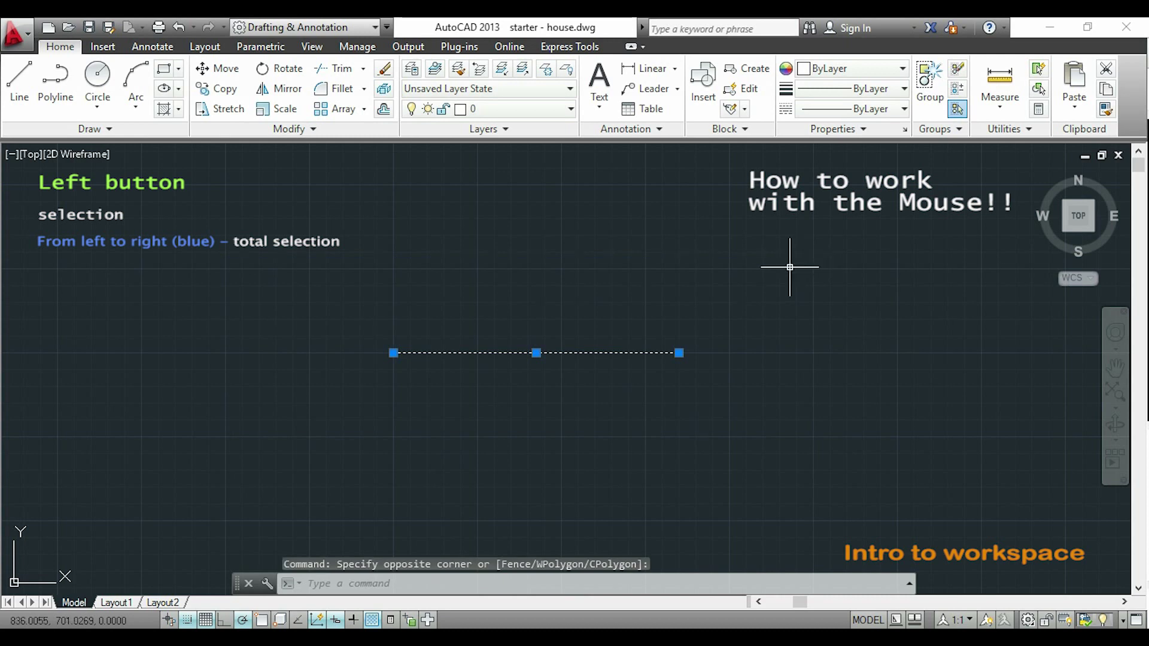
key("Escape")
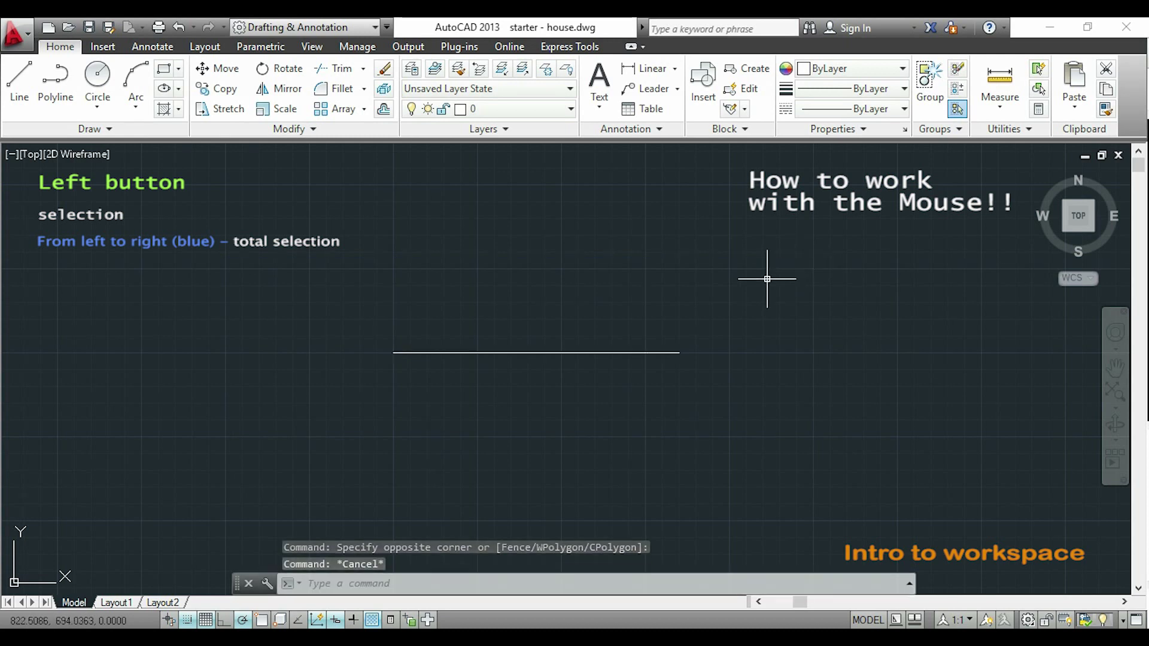
left_click(328, 415)
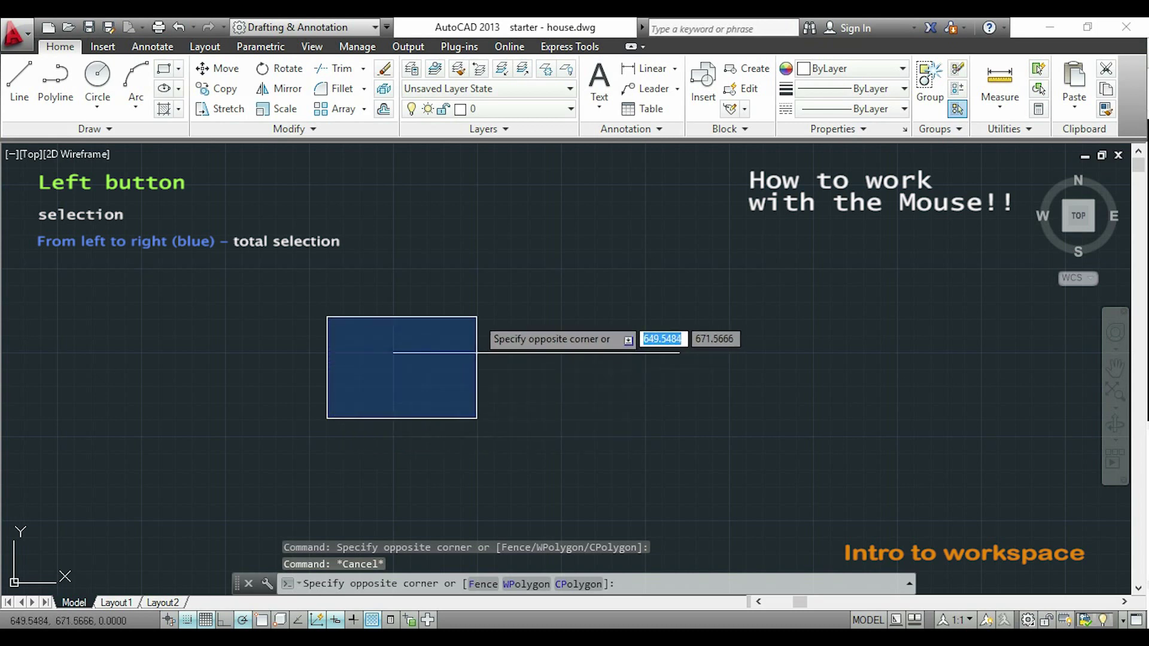
left_click(476, 317)
left_click(342, 407)
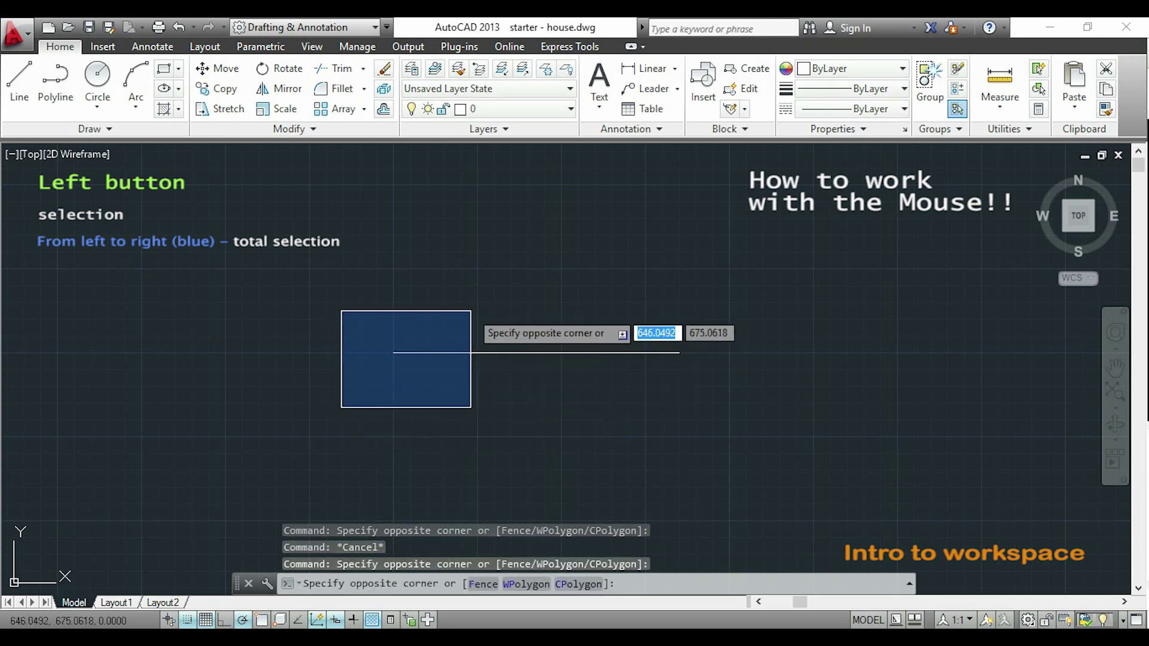
left_click(469, 310)
left_click(308, 406)
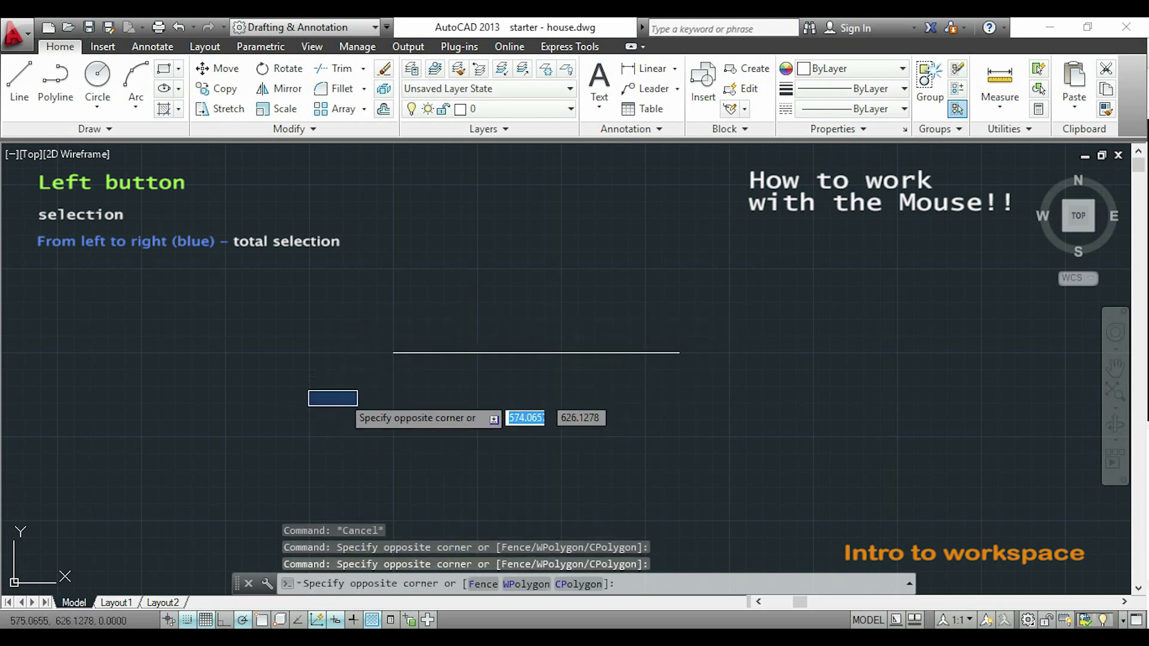
left_click(488, 305)
key("Escape")
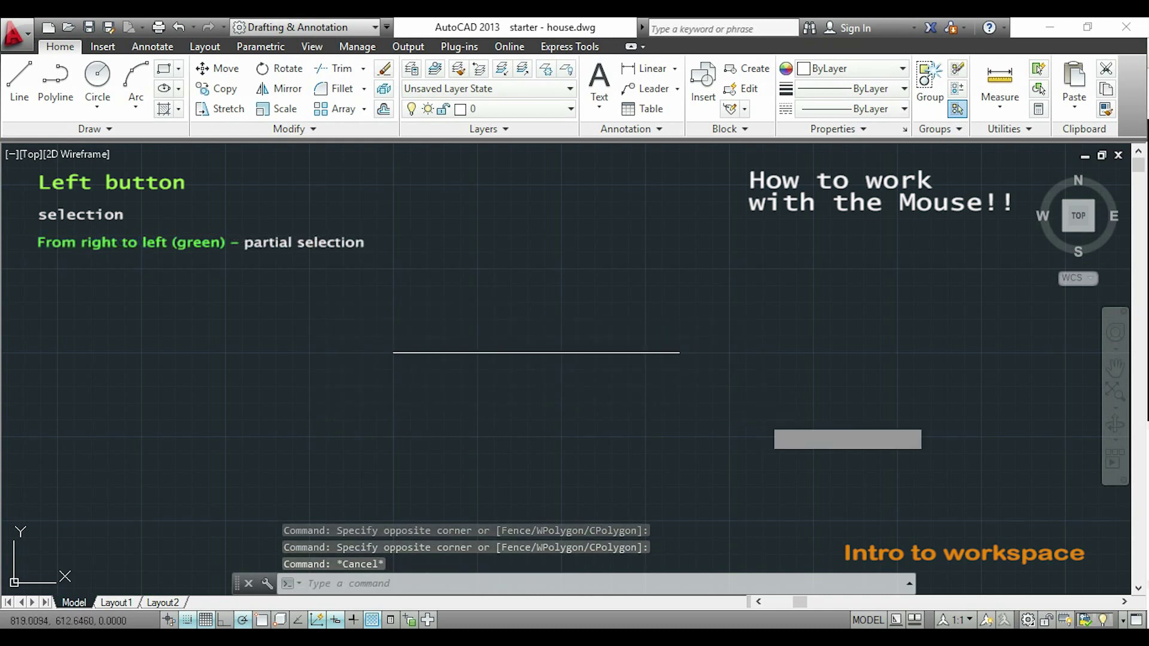
- Select the whole horizontal line with a right-to-left crossing window over its right end
left_click(762, 416)
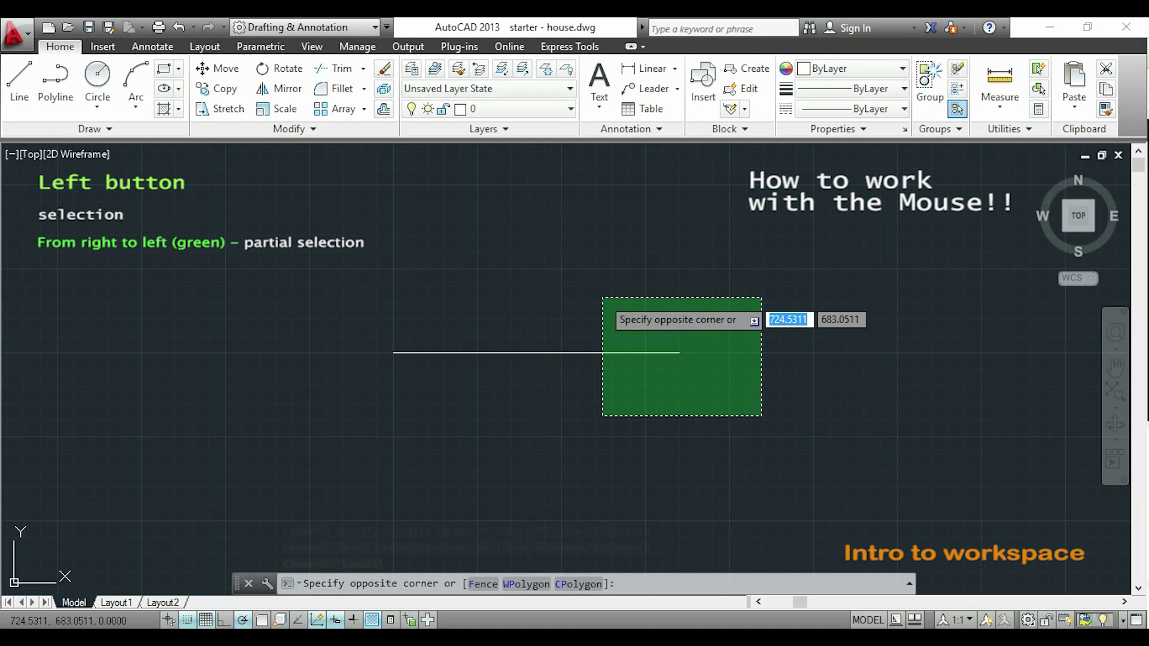
left_click(603, 298)
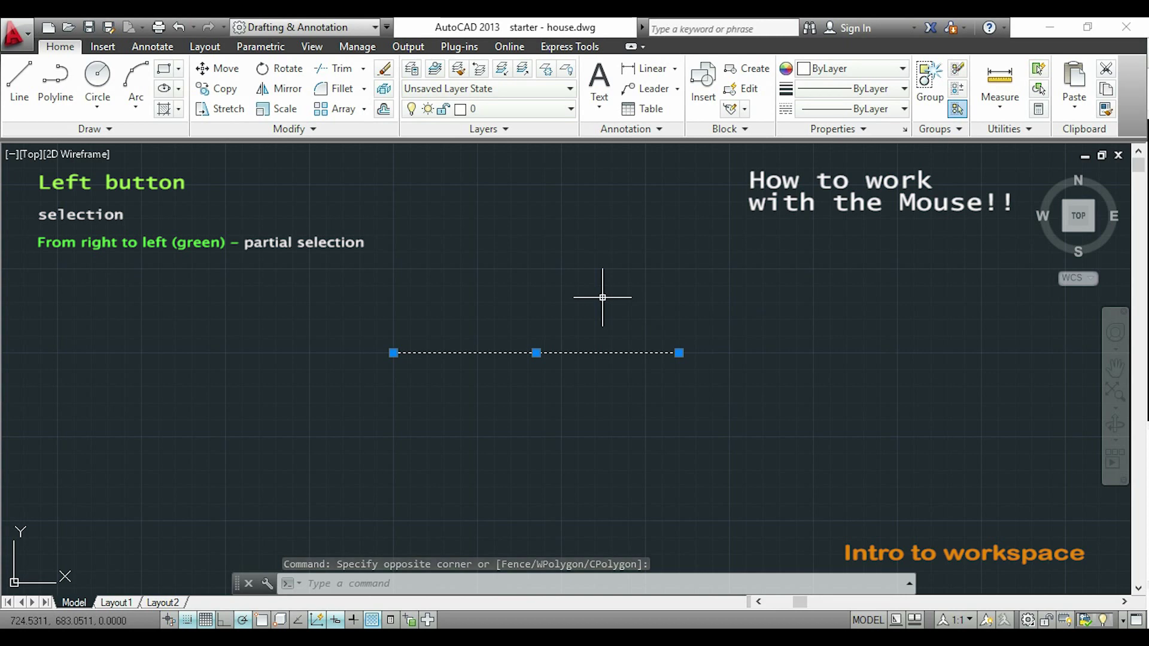
- Deselect the horizontal line with Esc
key("Escape")
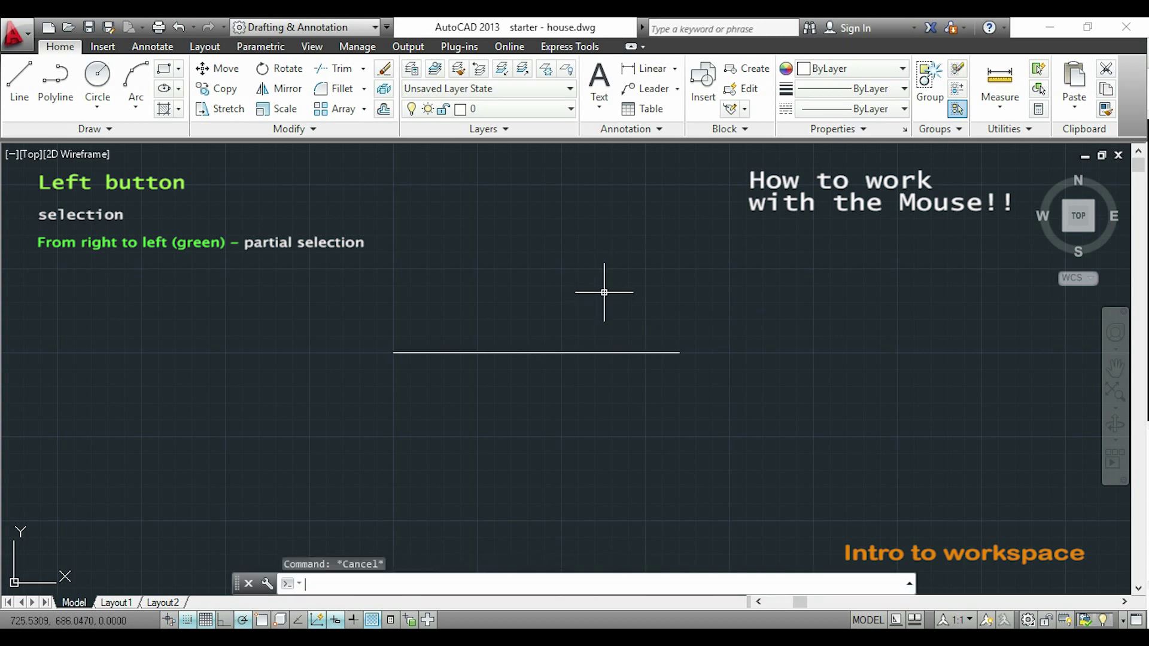